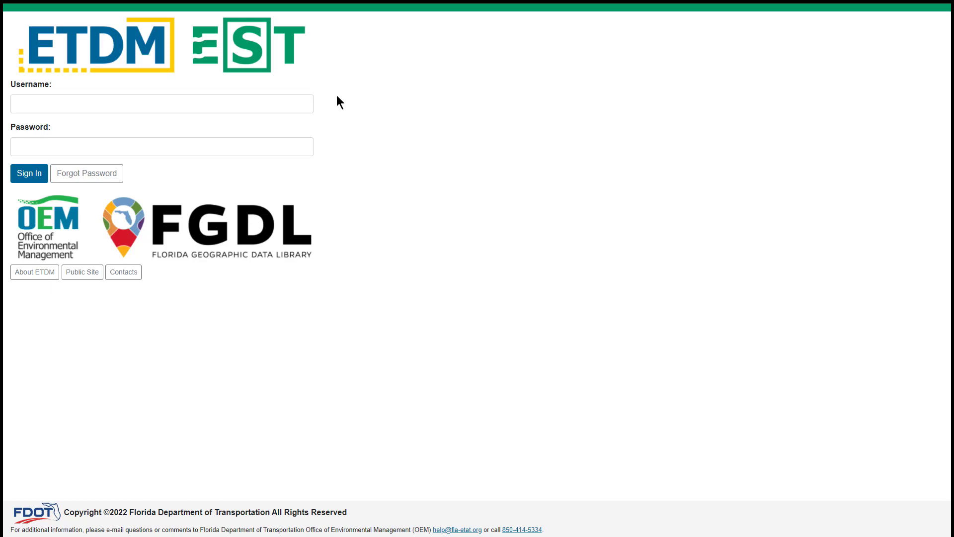
# Sign in to EST by entering the account username and password
pyautogui.click(302, 103)
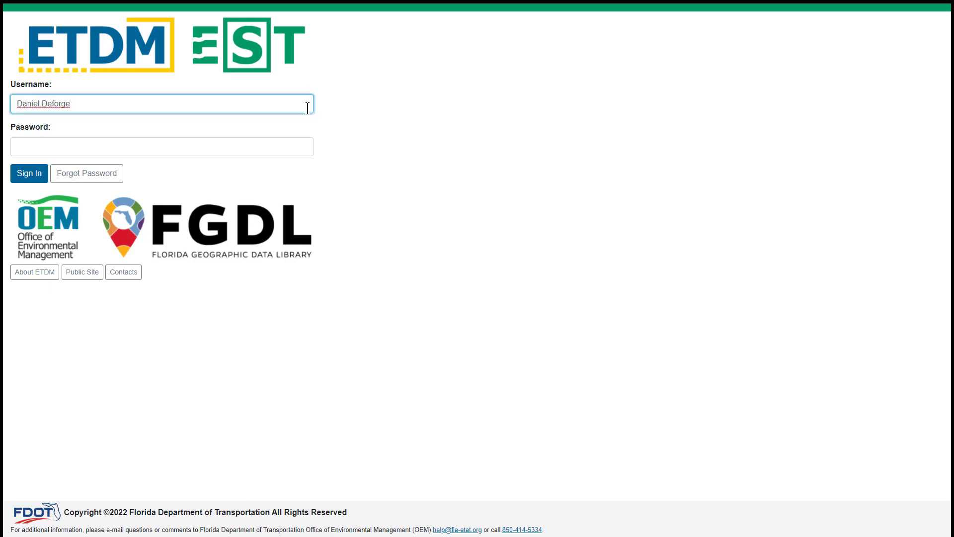
pyautogui.click(294, 146)
pyautogui.write('•••••••')
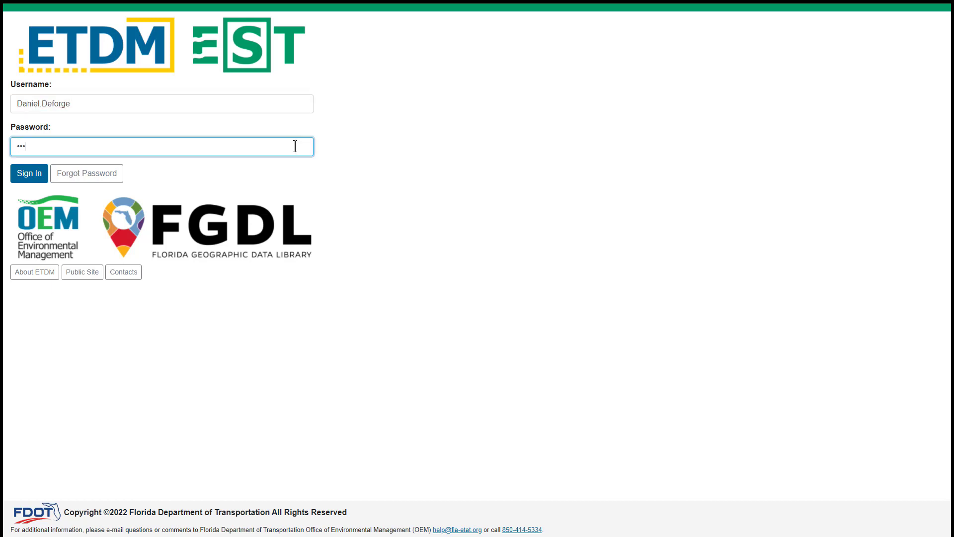
pyautogui.click(139, 169)
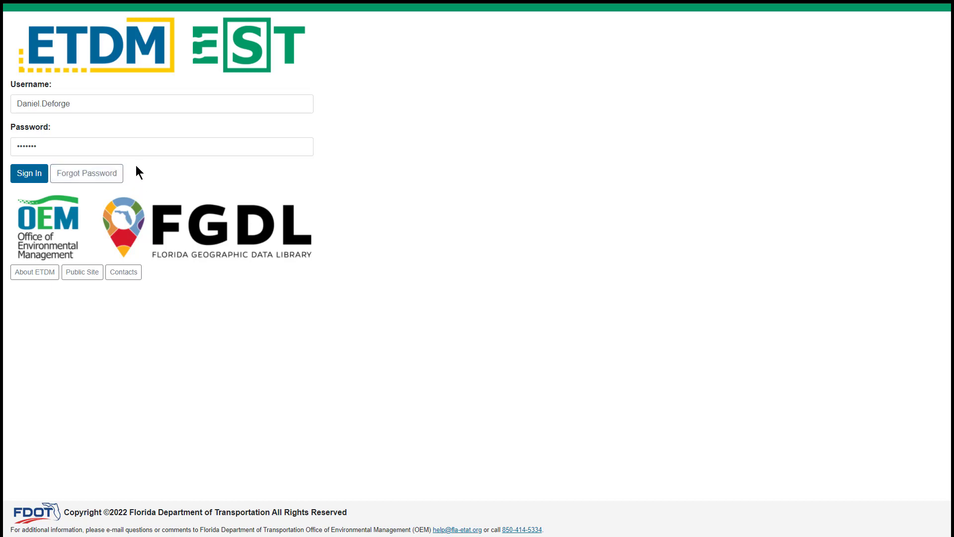
pyautogui.click(16, 181)
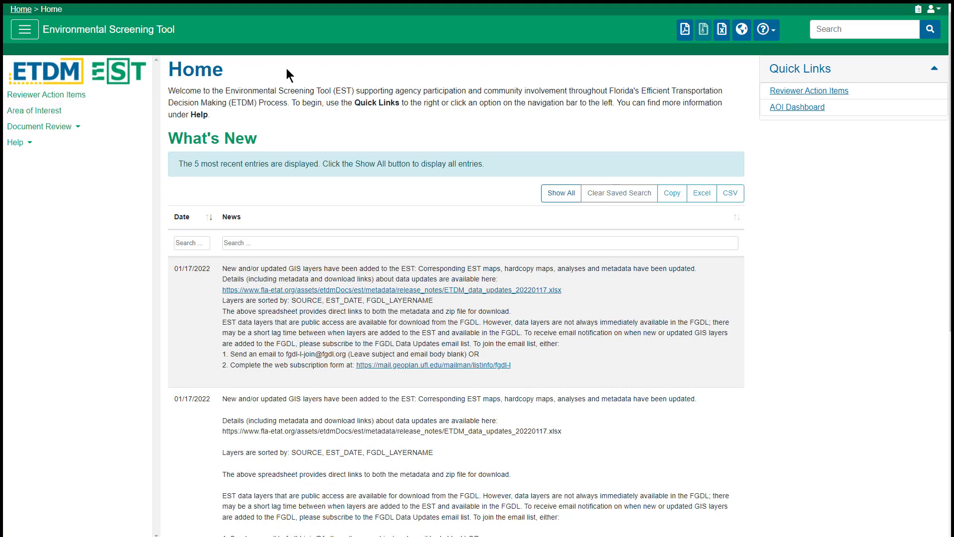
# Go to the AOI Dashboard from the Home page's Quick Links
pyautogui.click(844, 107)
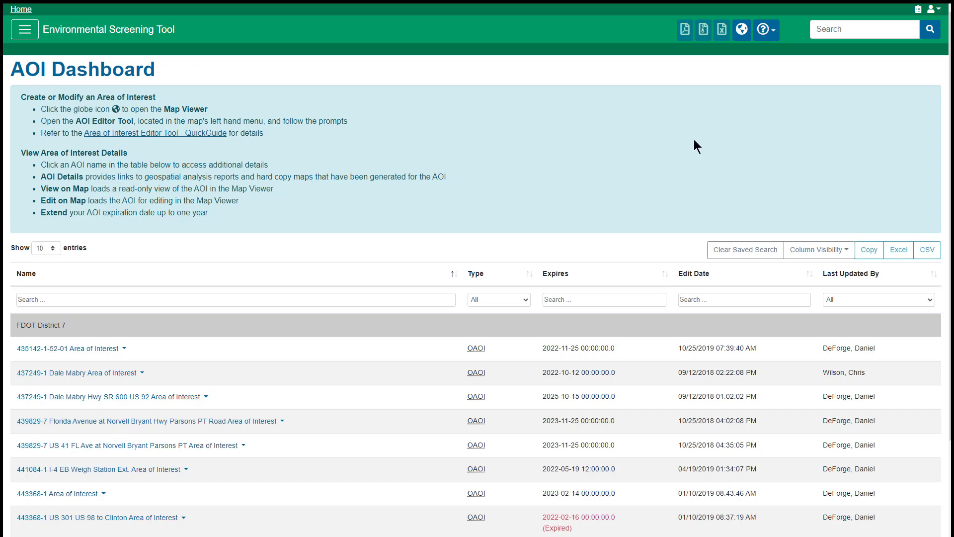
pyautogui.click(741, 30)
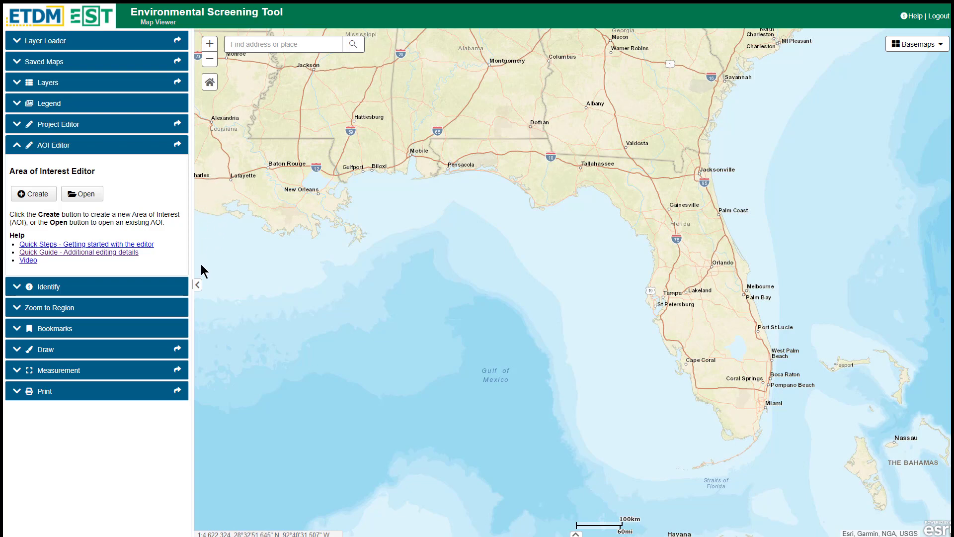
pyautogui.click(130, 145)
pyautogui.click(131, 145)
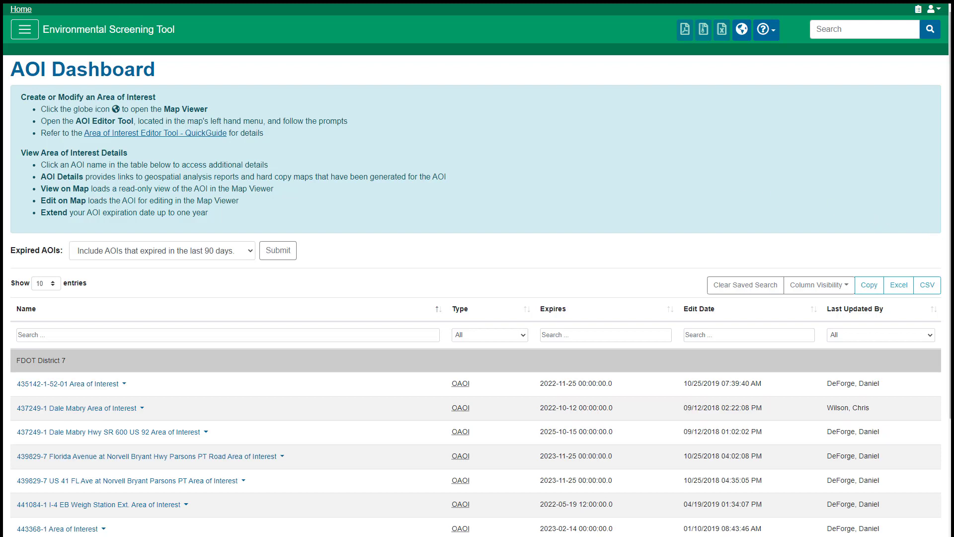
pyautogui.scroll(-2, 947, 224)
pyautogui.scroll(-3, 478, 124)
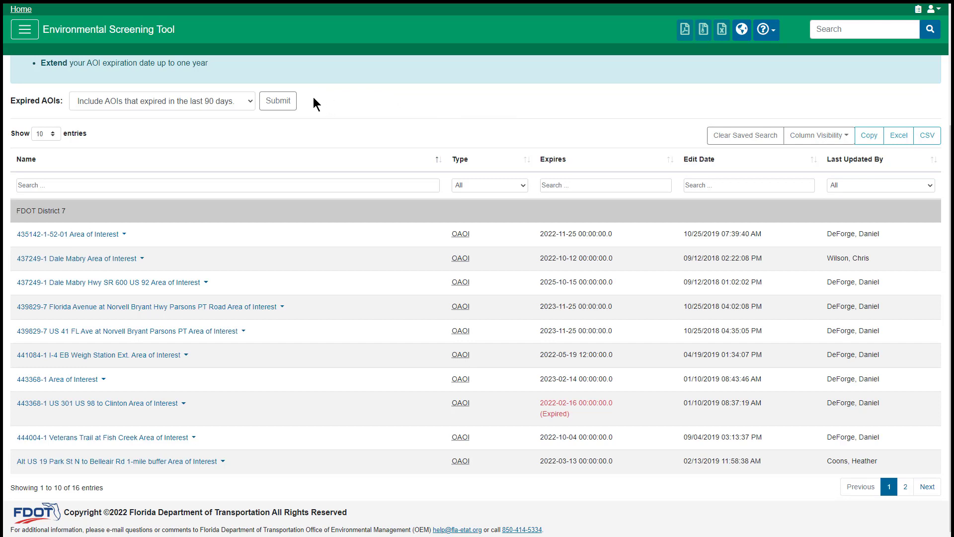
pyautogui.click(252, 98)
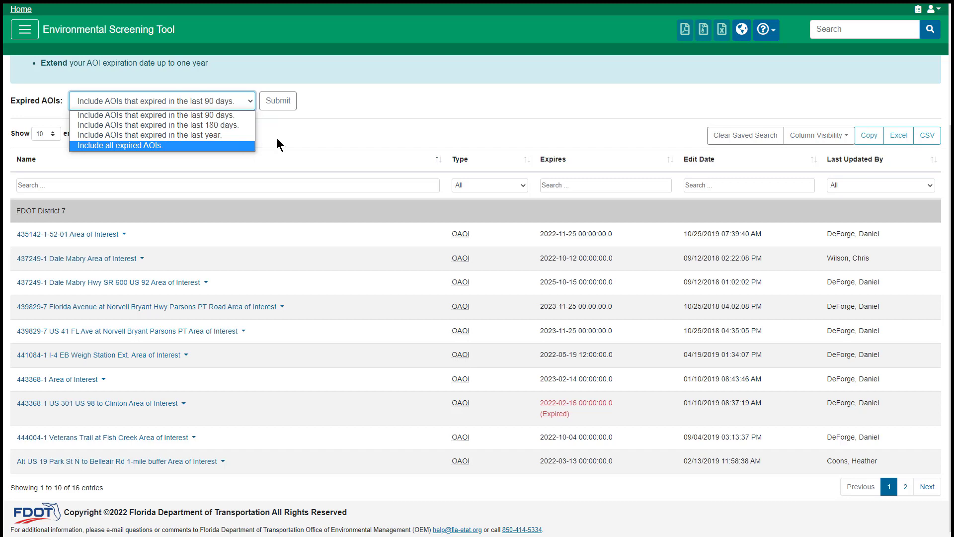
pyautogui.click(290, 130)
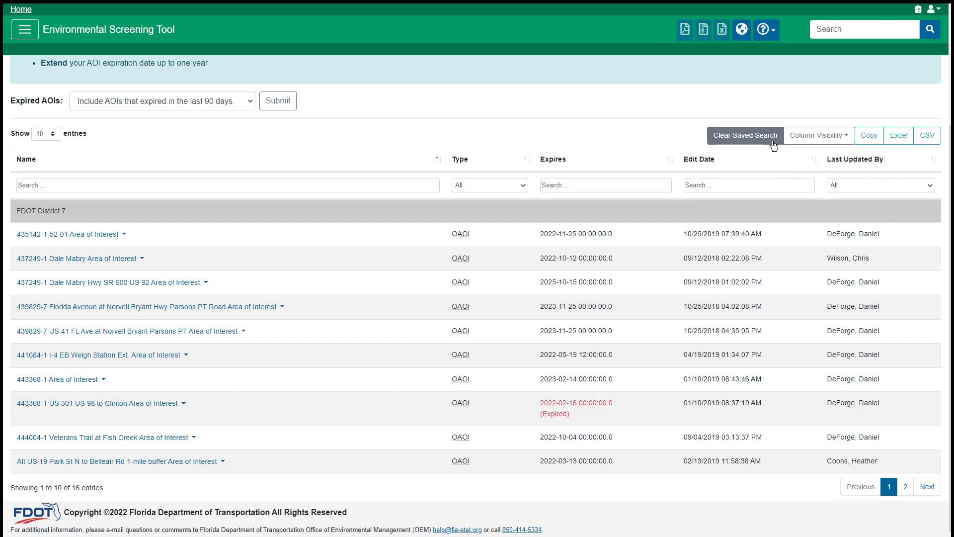
pyautogui.click(837, 139)
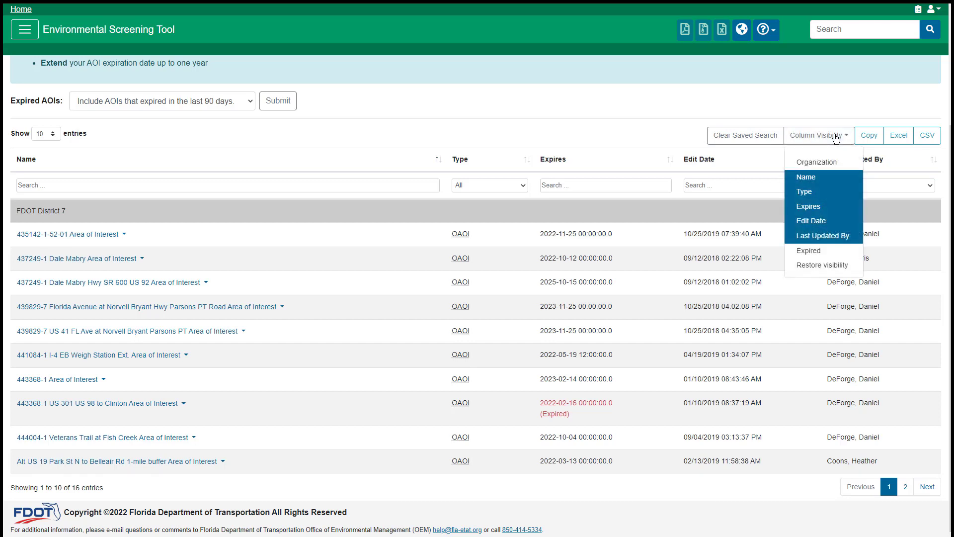
pyautogui.click(834, 135)
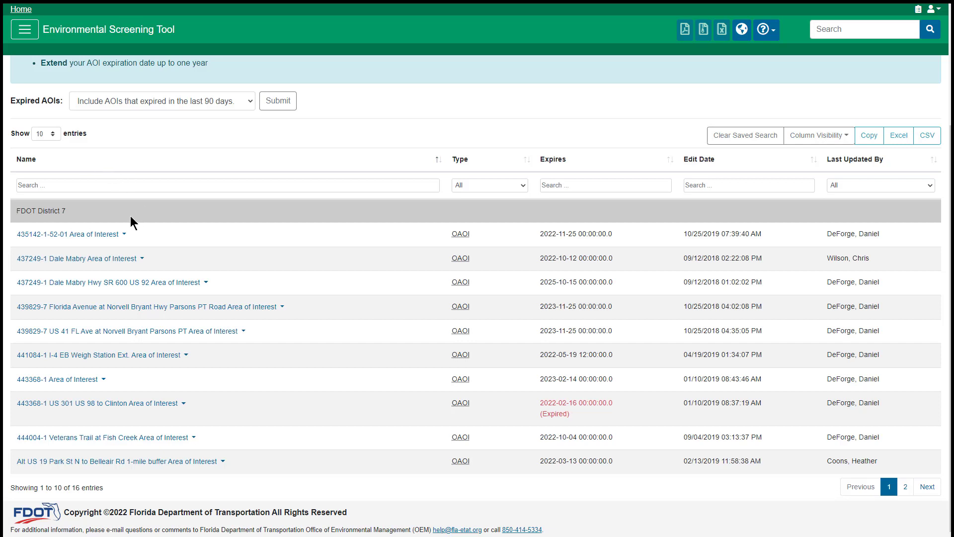
pyautogui.click(124, 237)
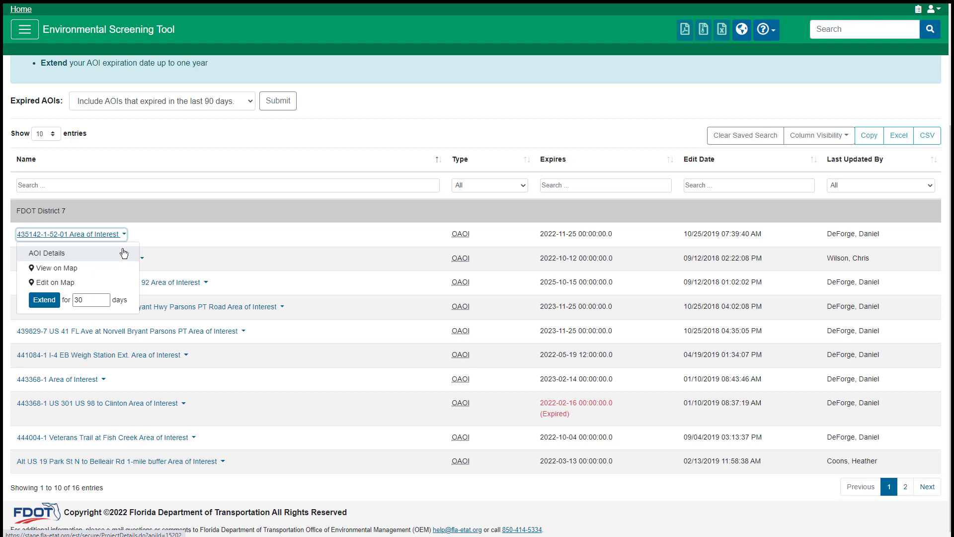
pyautogui.click(124, 253)
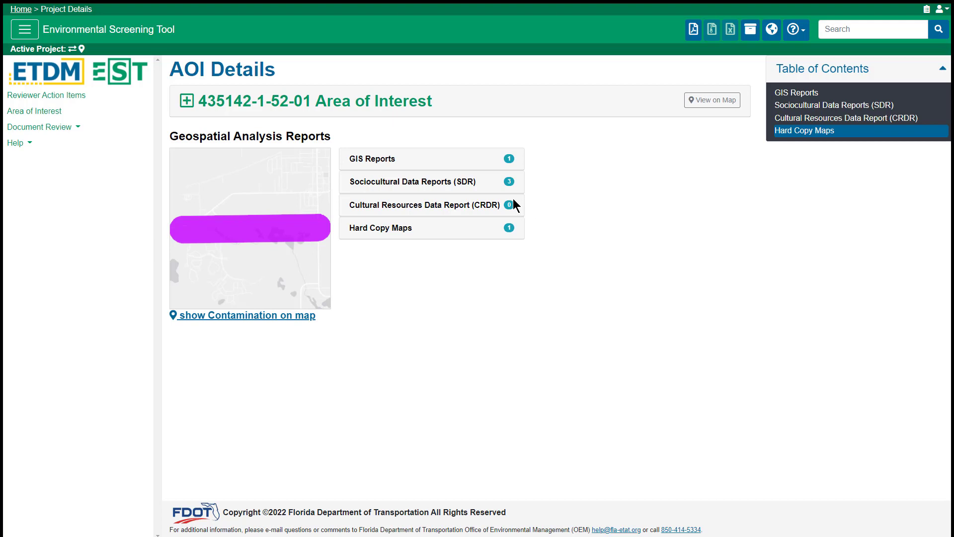
pyautogui.click(490, 182)
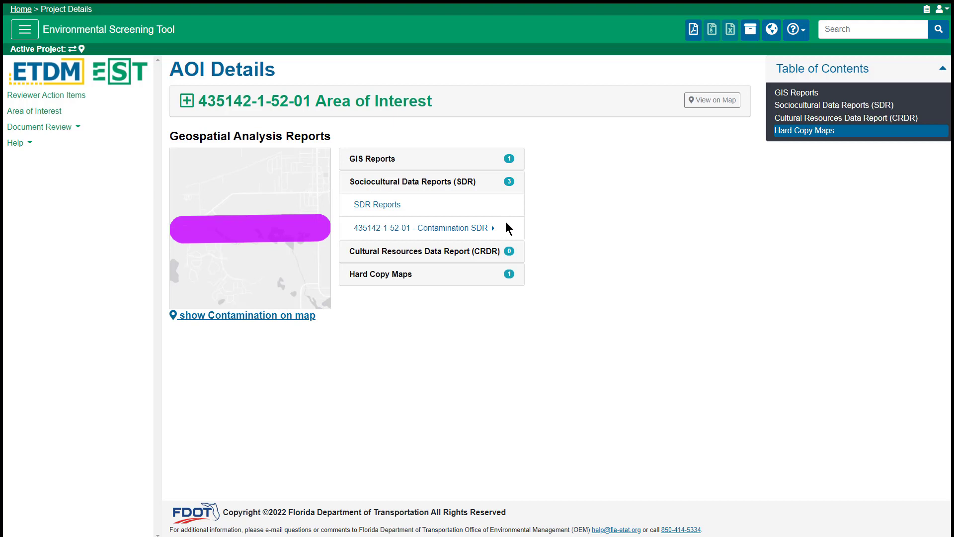
pyautogui.click(120, 112)
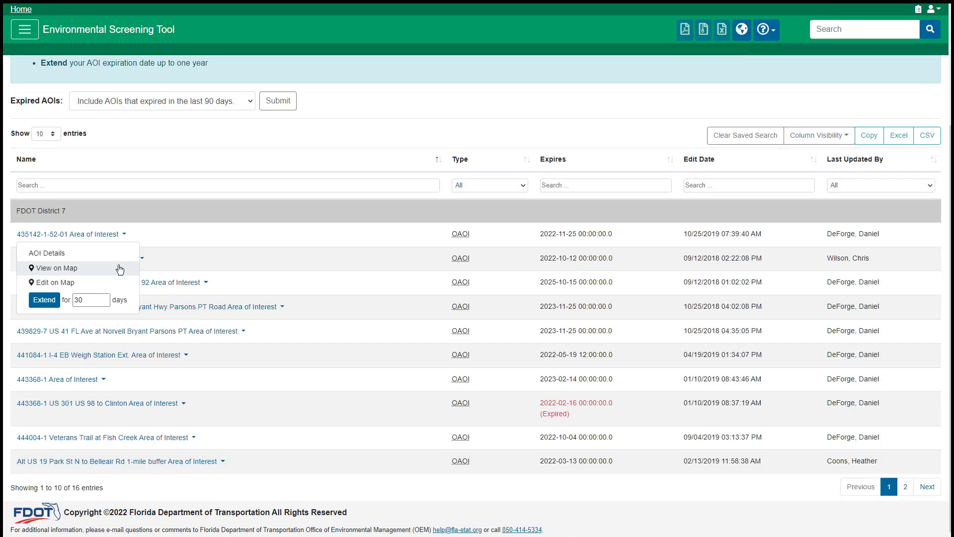
pyautogui.click(120, 269)
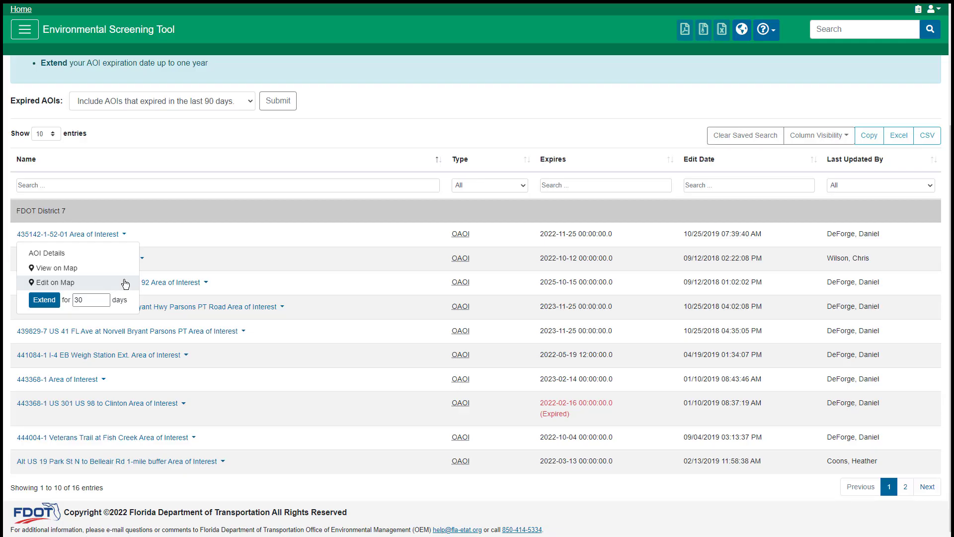
pyautogui.click(126, 282)
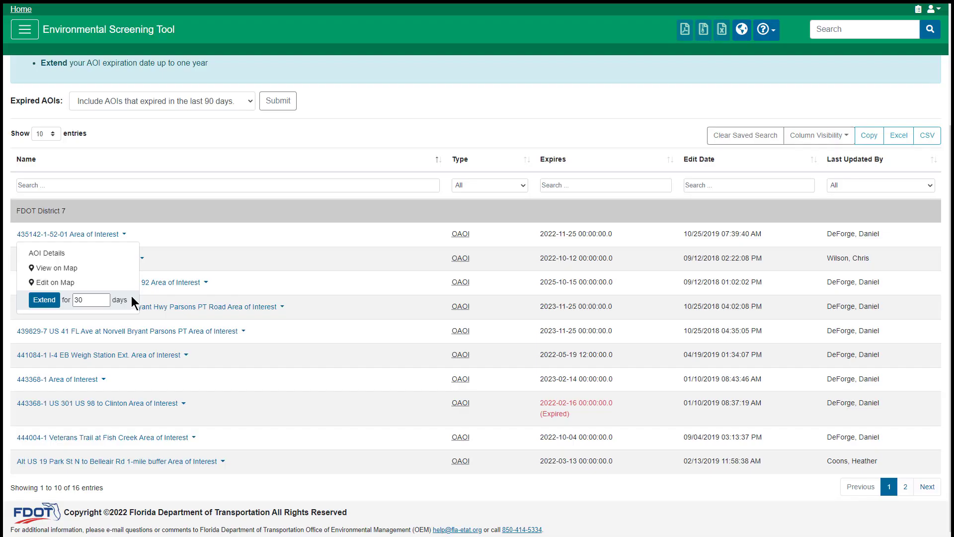
pyautogui.click(87, 305)
pyautogui.press('BackSpace')
pyautogui.write('45')
# Set the Restore days for expired 443368-1 US 301 US 98 to Clinton to 45
pyautogui.click(45, 300)
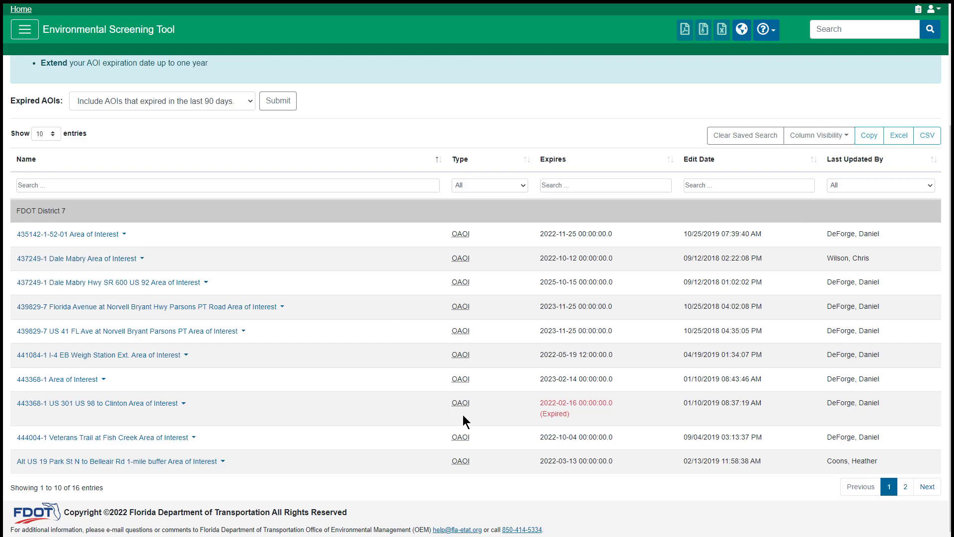
pyautogui.click(185, 403)
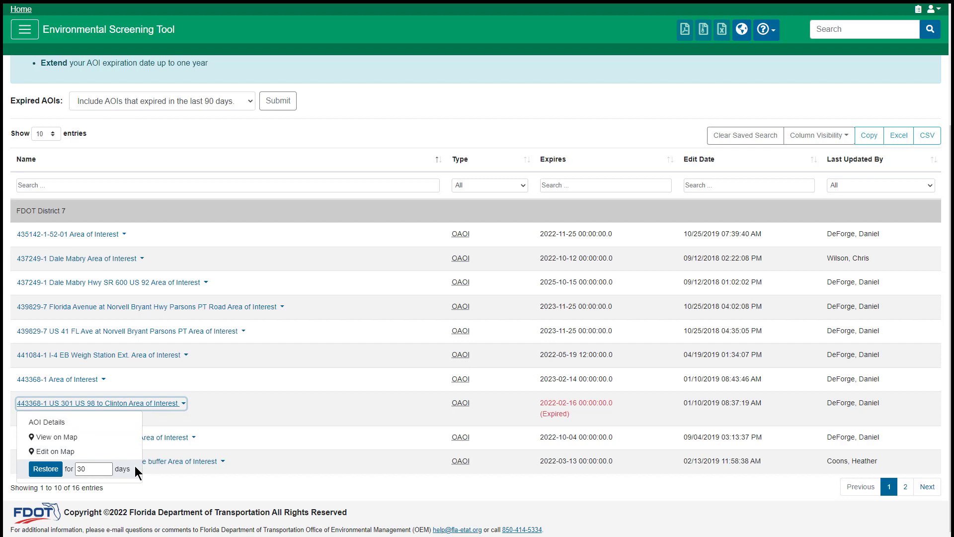
pyautogui.doubleClick(94, 467)
pyautogui.press('BackSpace')
pyautogui.write('45')
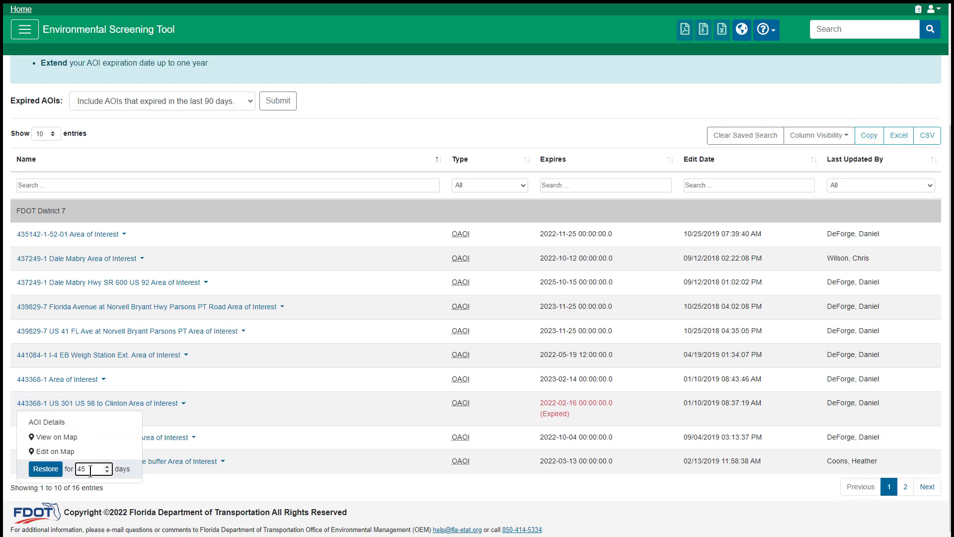